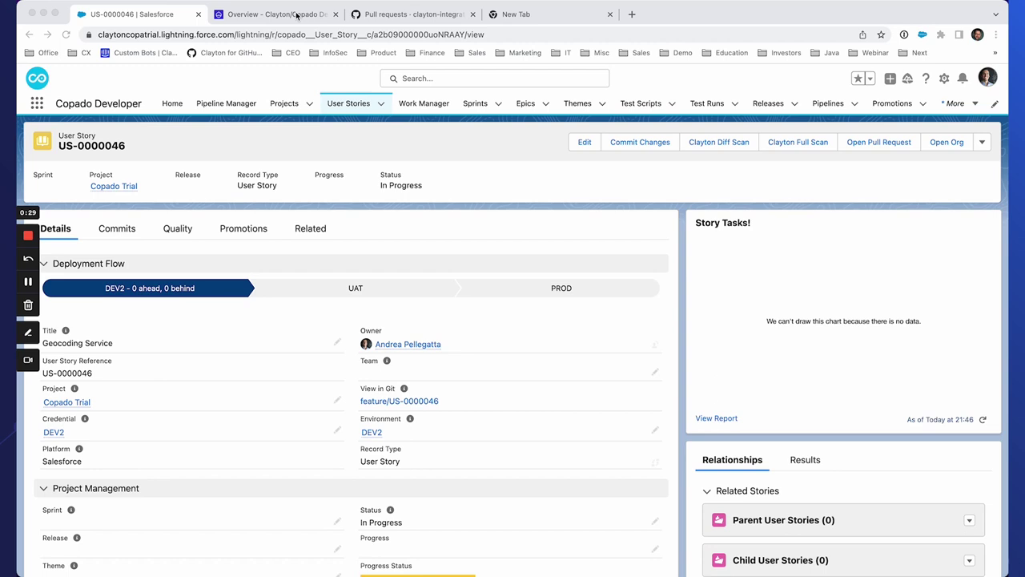
Step: Switch to the Clayton/Copado Demo repository overview in Clayton and examine the issue breakdown of the Security Essentials policy
left_click(297, 16)
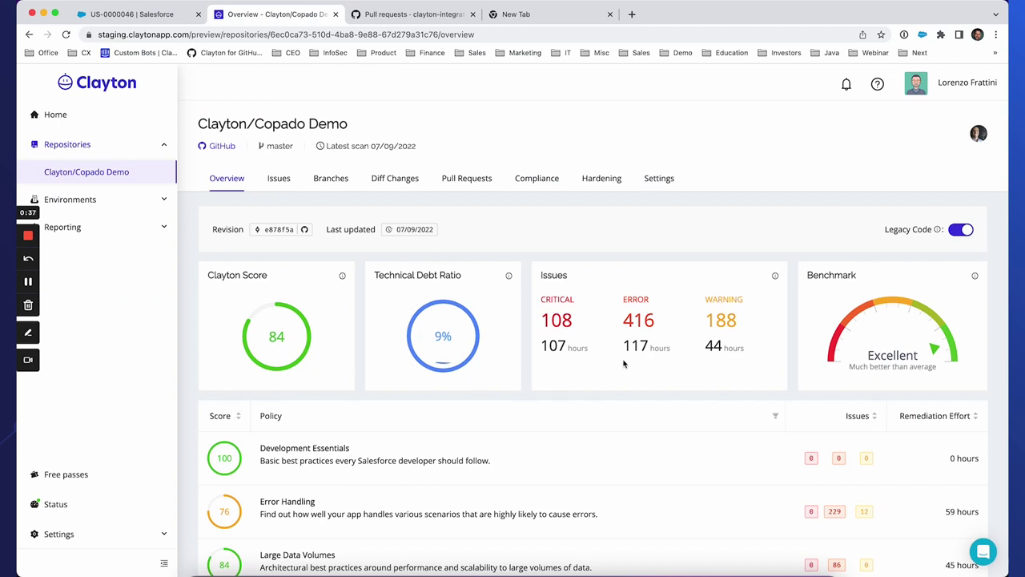
scroll(632, 387, "down", 1)
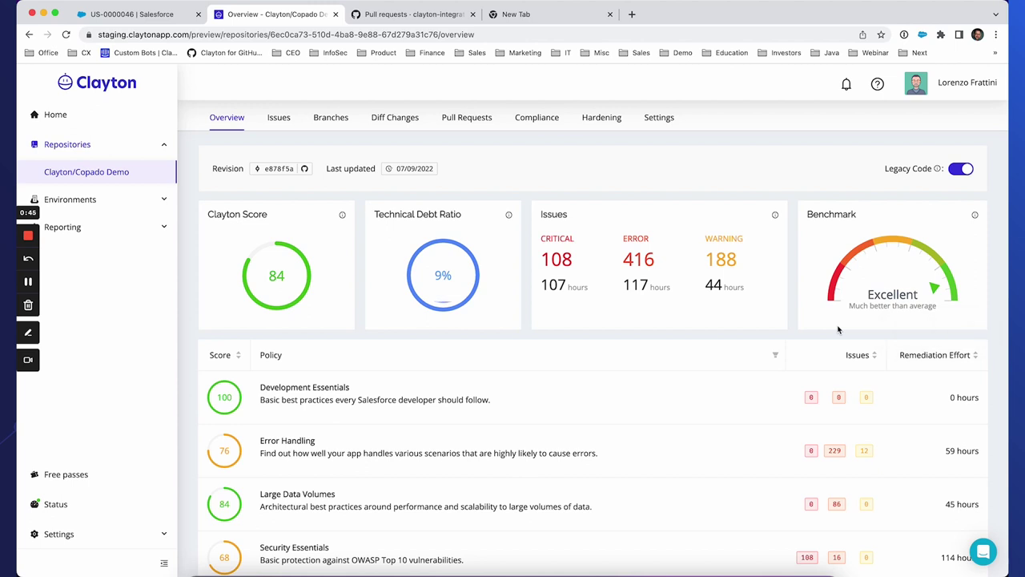
scroll(566, 382, "down", 4)
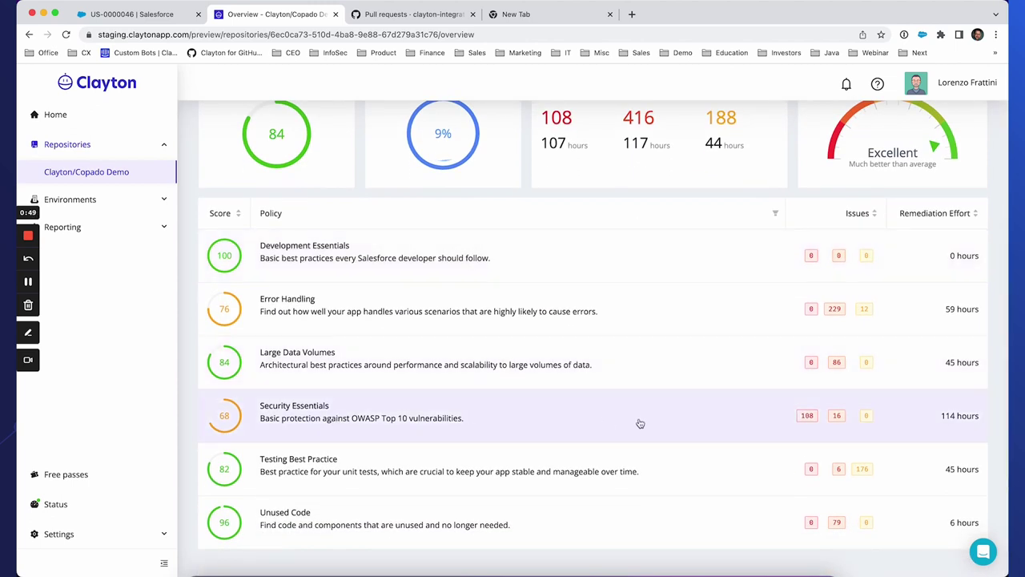
left_click(386, 431)
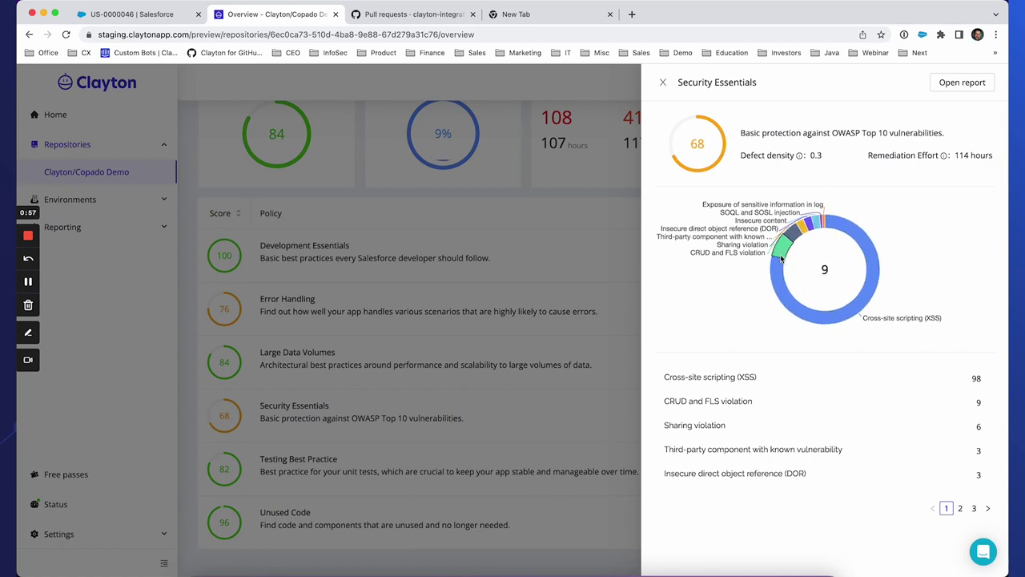
mouse_move(834, 225)
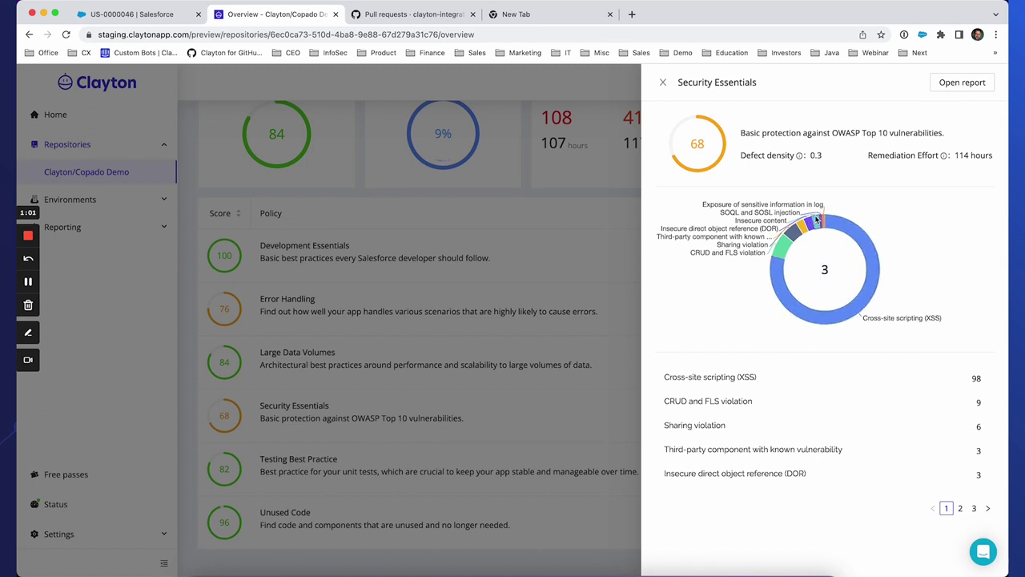
Step: Open the SOQL and SOSL injection issue from the policy breakdown and inspect the flagged code in classes/MyController.cls
left_click(960, 508)
left_click(745, 401)
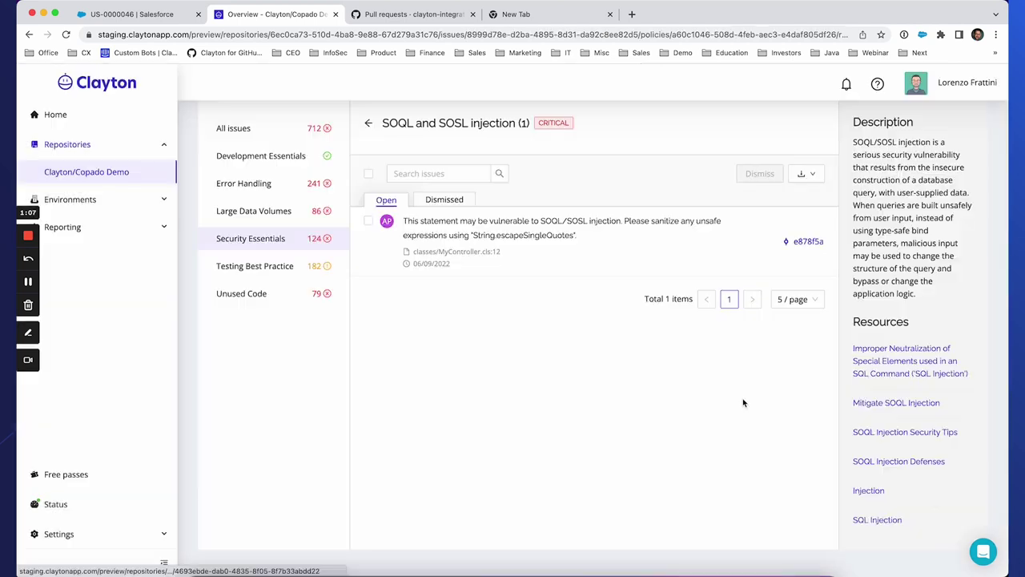
left_click(575, 234)
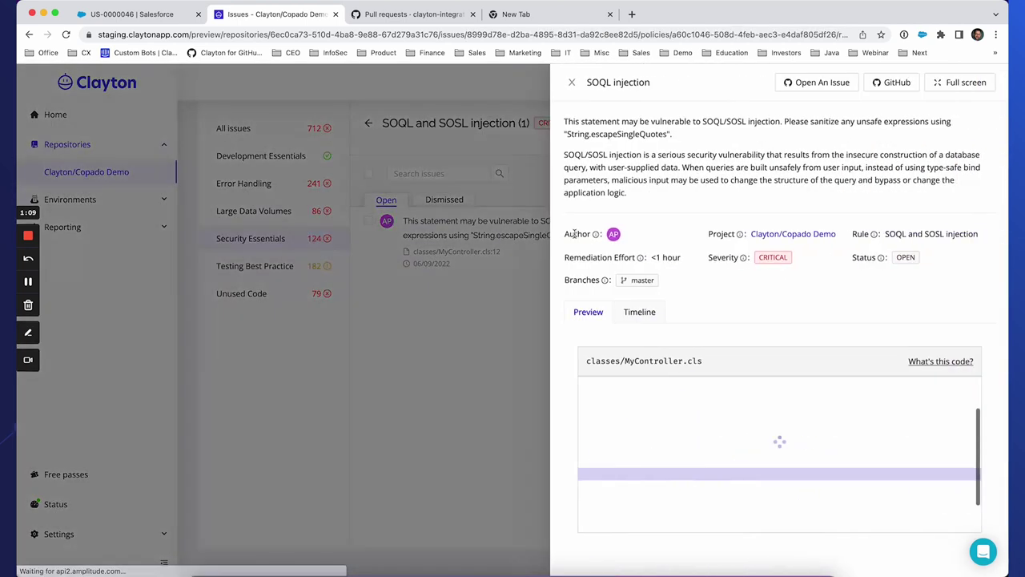
scroll(761, 439, "right", 2)
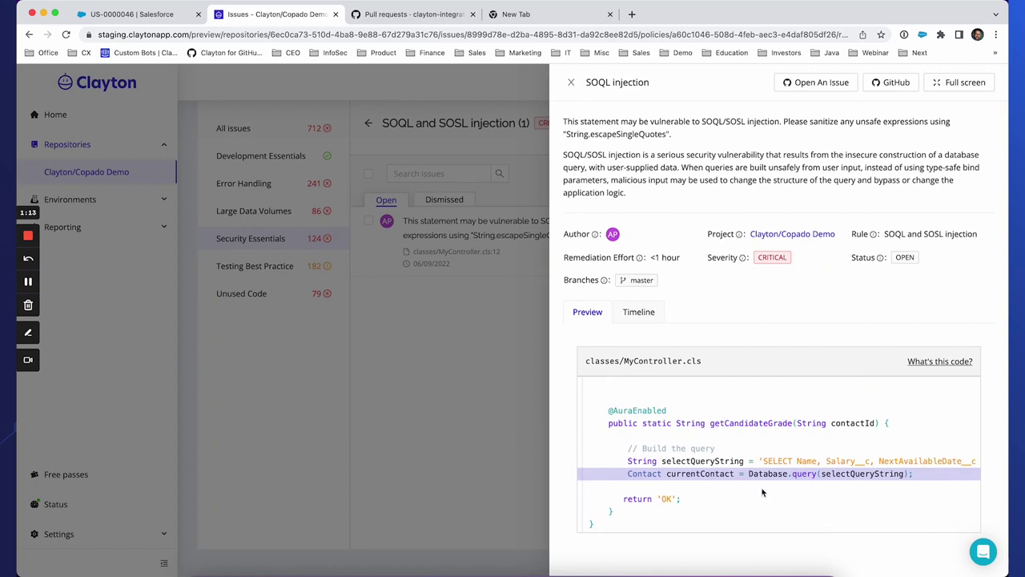
scroll(762, 488, "right", 2)
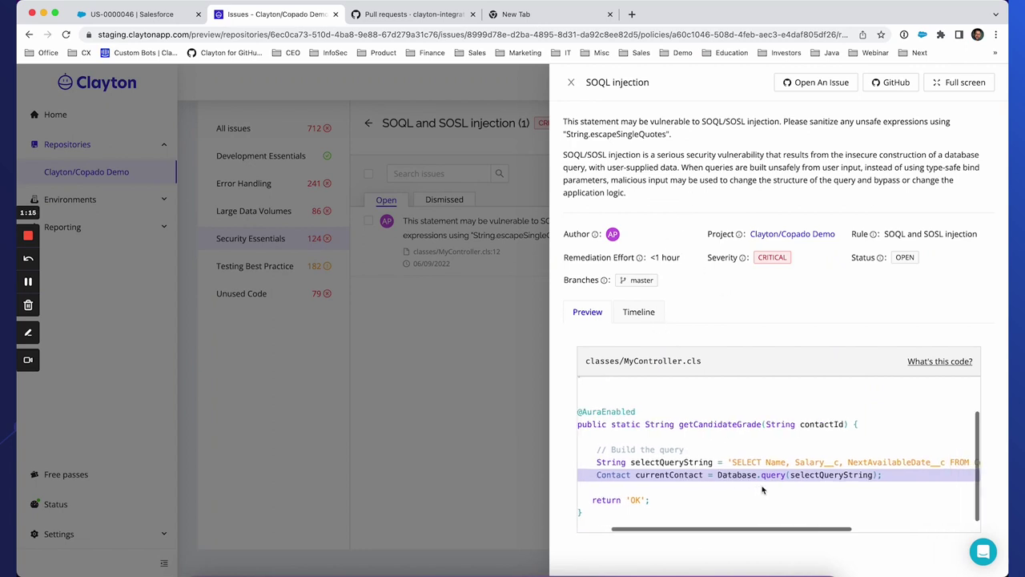
scroll(869, 470, "left", 4)
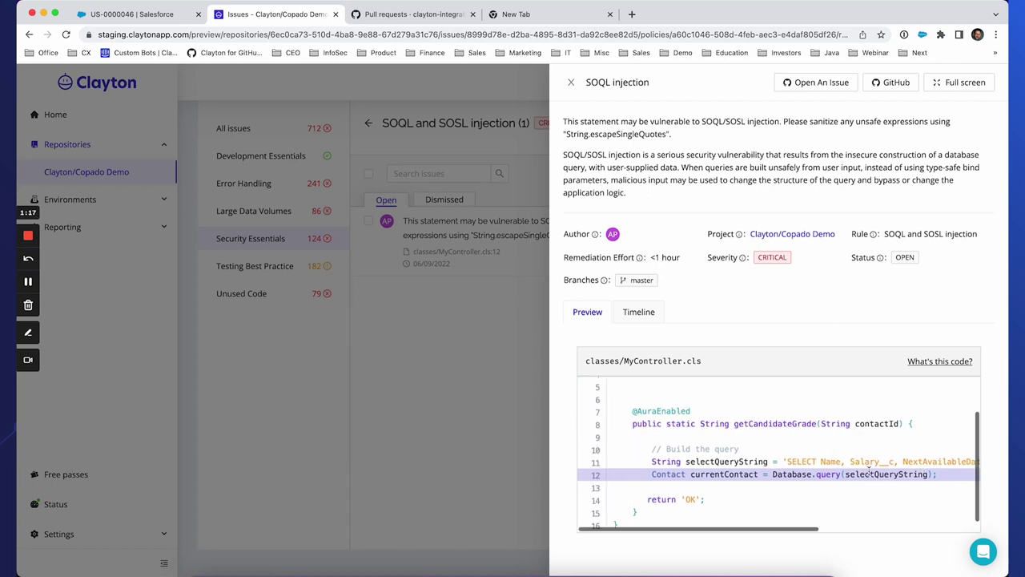
left_click(408, 342)
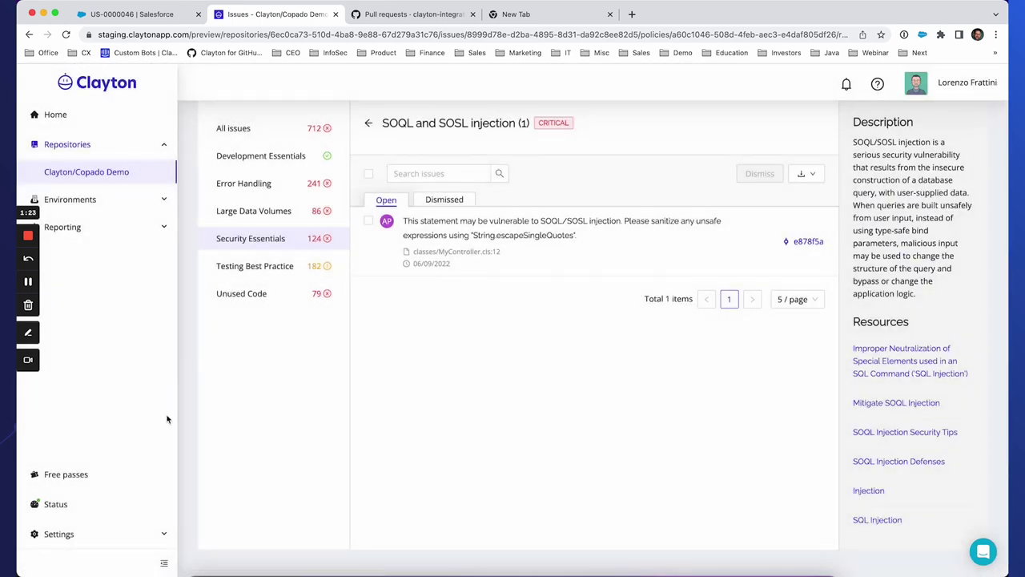
scroll(350, 435, "up", 3)
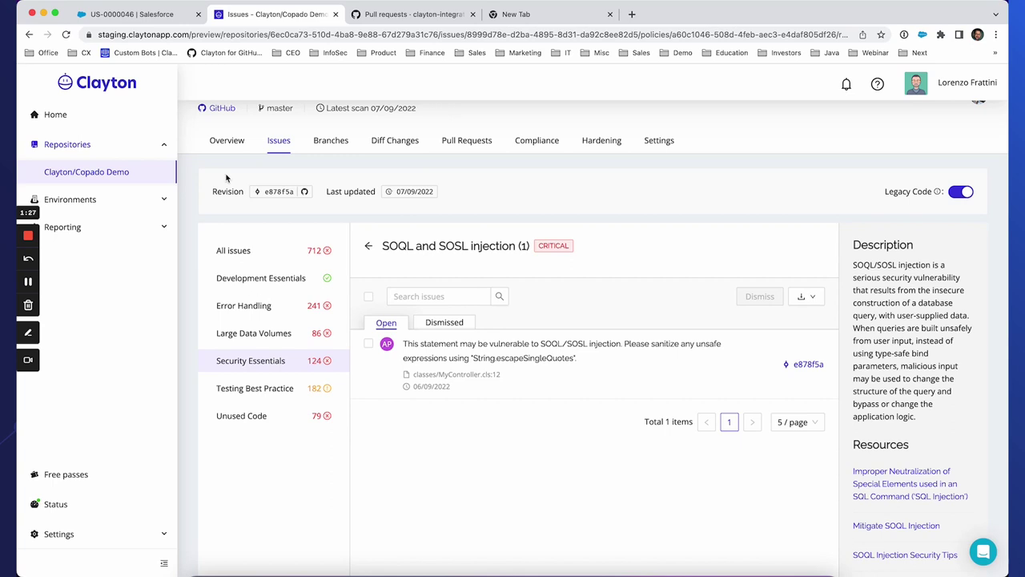
Step: Switch back to user story US-0000046 in Salesforce and review its details and commits
left_click(133, 16)
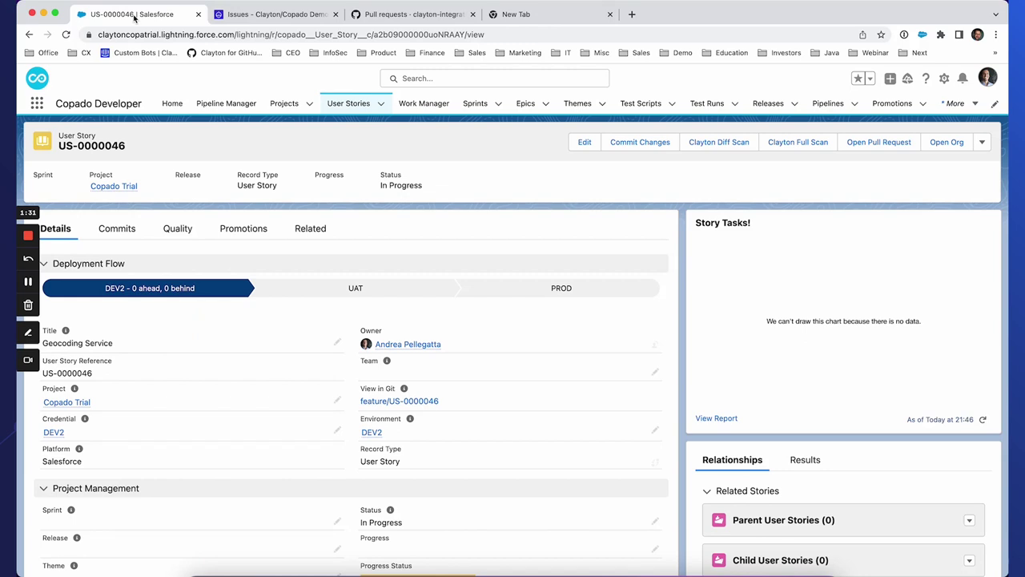
scroll(250, 356, "down", 1)
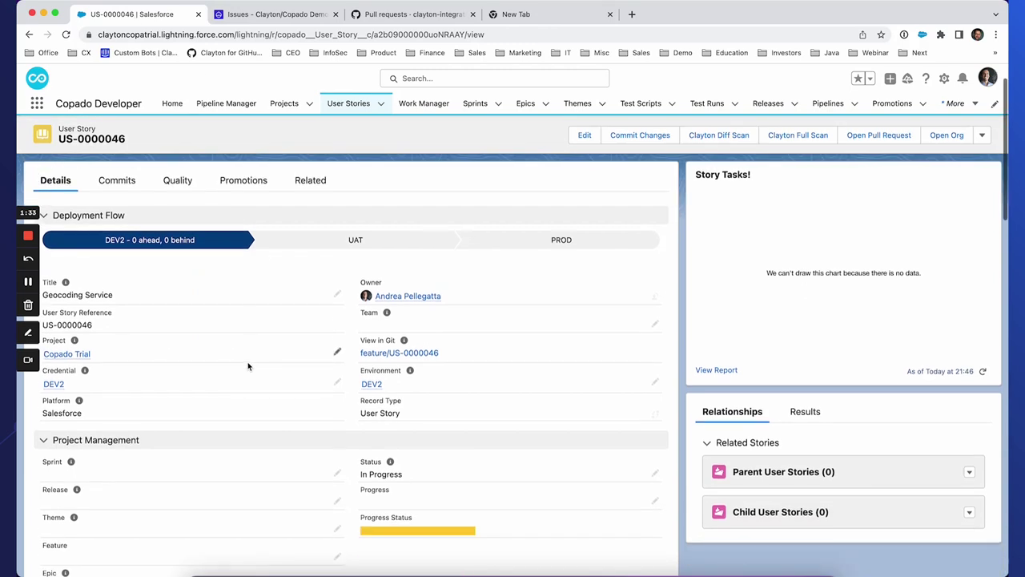
scroll(249, 366, "down", 1)
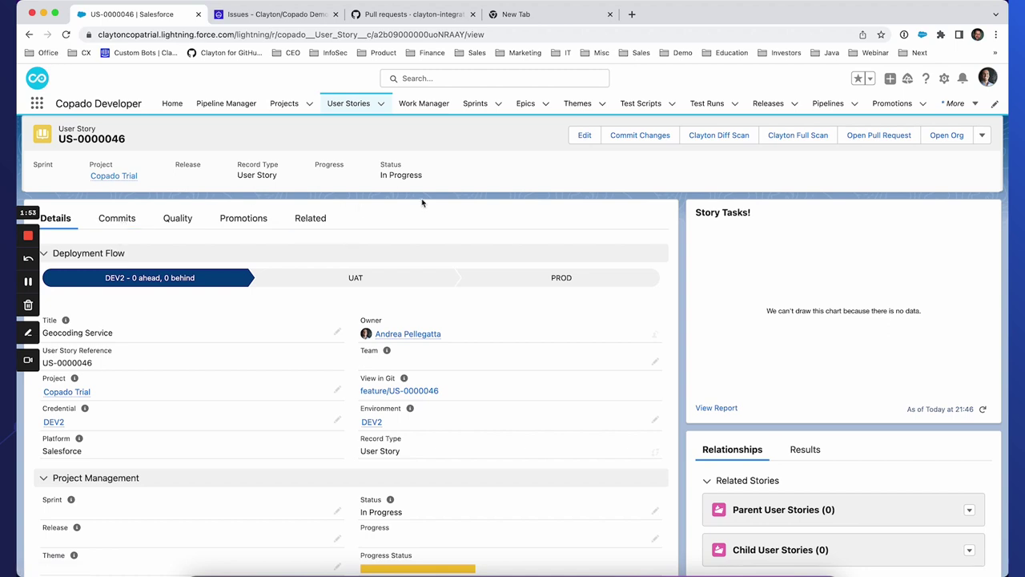
left_click(117, 221)
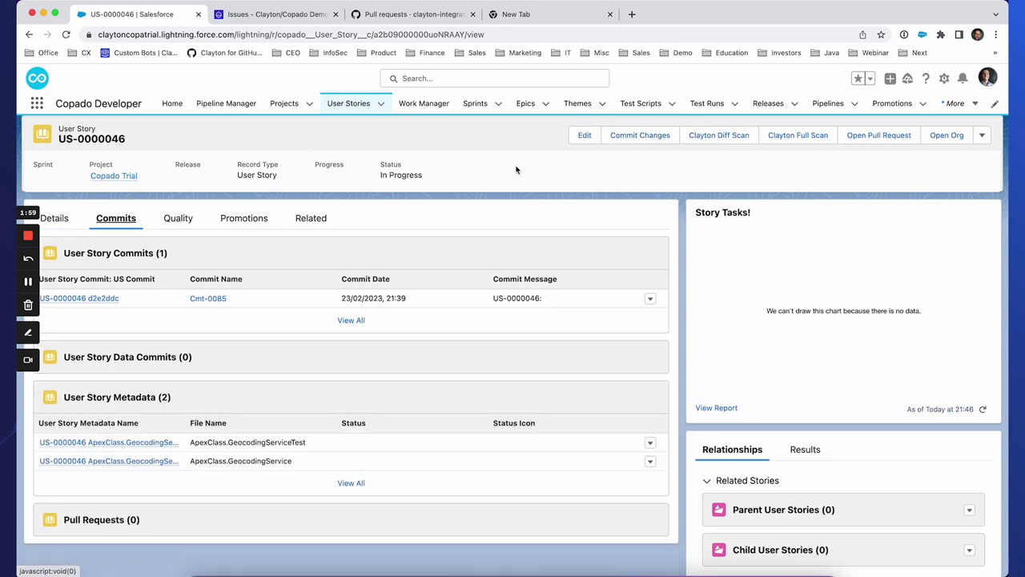
Step: Commit the GeocodingService and GeocodingServiceTest Apex classes for the user story and return to its record
left_click(654, 136)
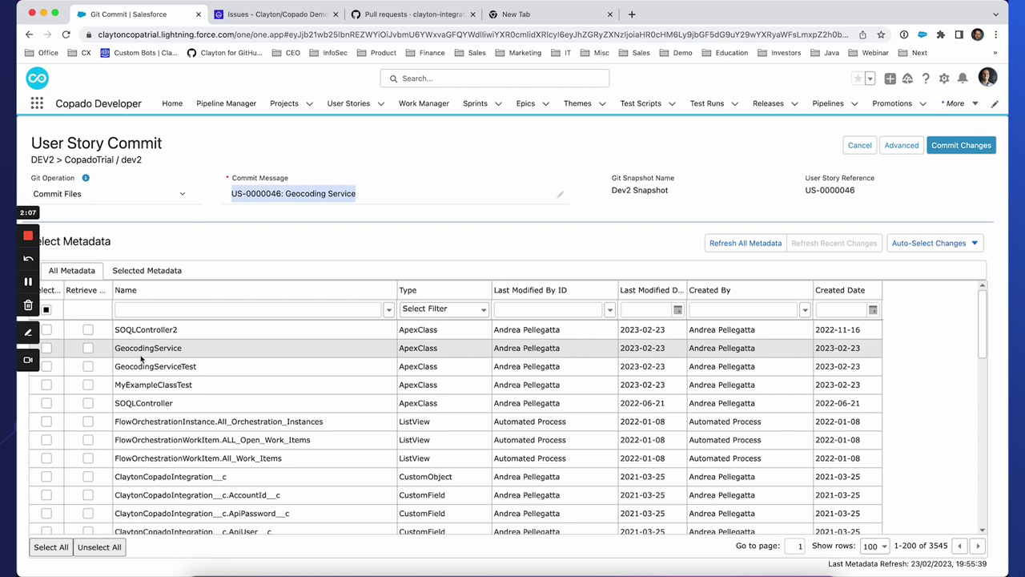
left_click(47, 348)
left_click(46, 366)
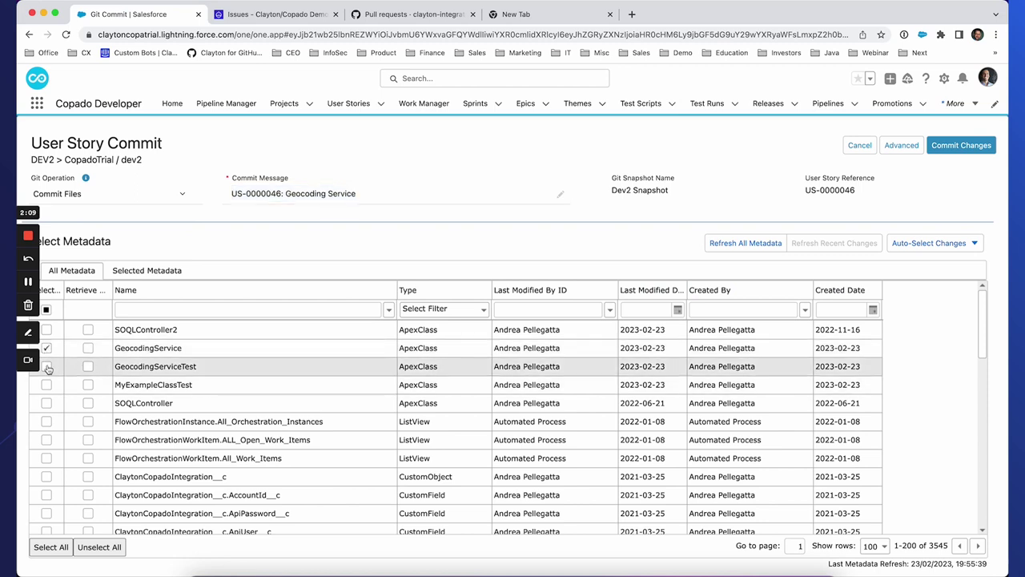
left_click(958, 144)
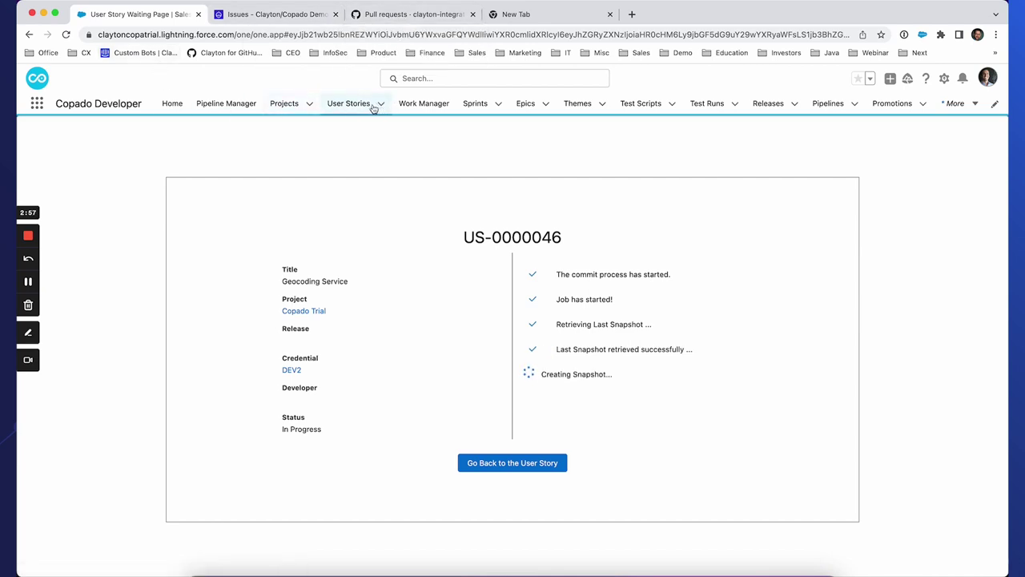
left_click(512, 463)
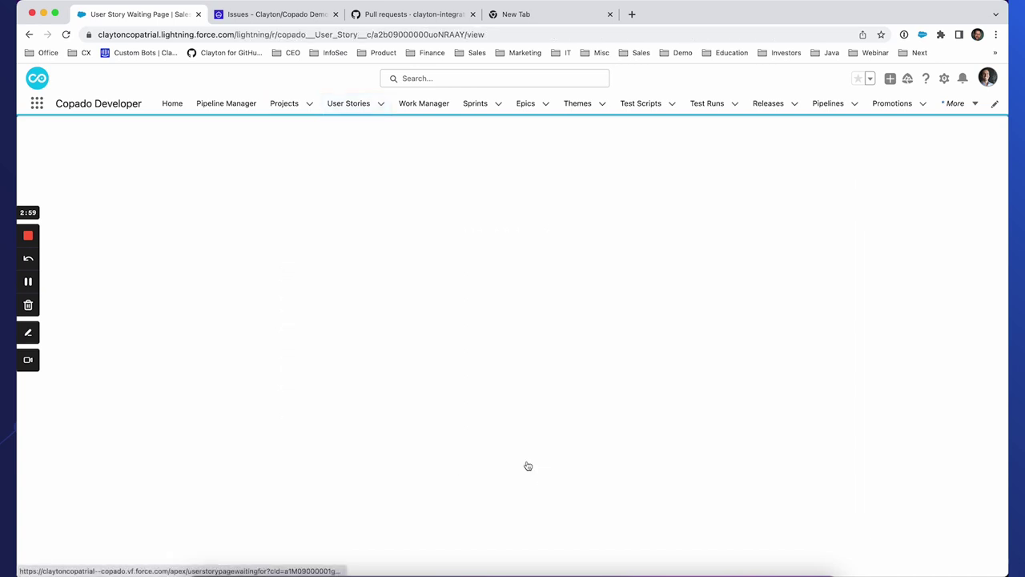
Step: Look through the user story's details and the scan results listed among its related records
scroll(358, 429, "down", 3)
scroll(356, 428, "up", 2)
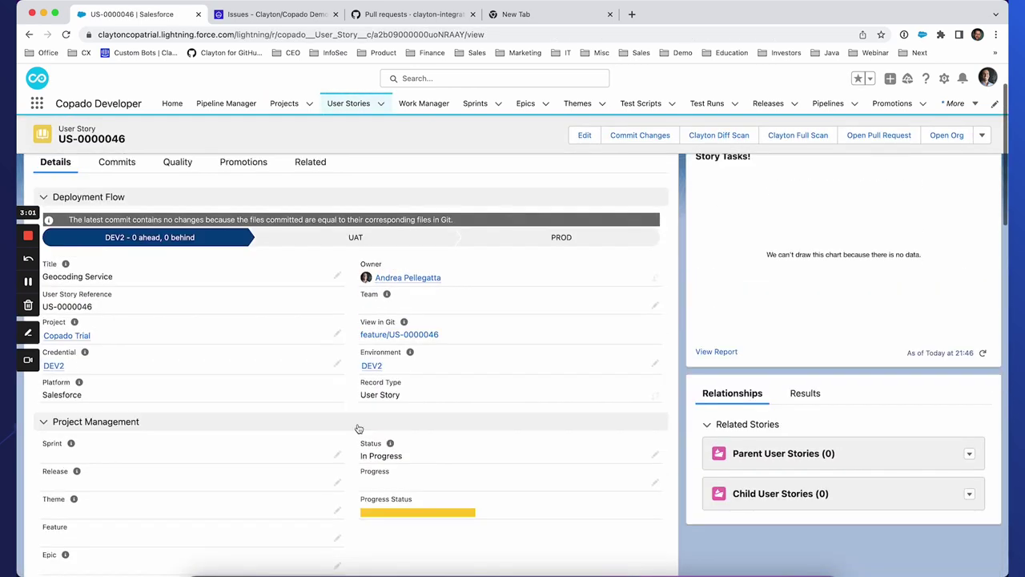
scroll(344, 416, "down", 1)
scroll(297, 410, "down", 1)
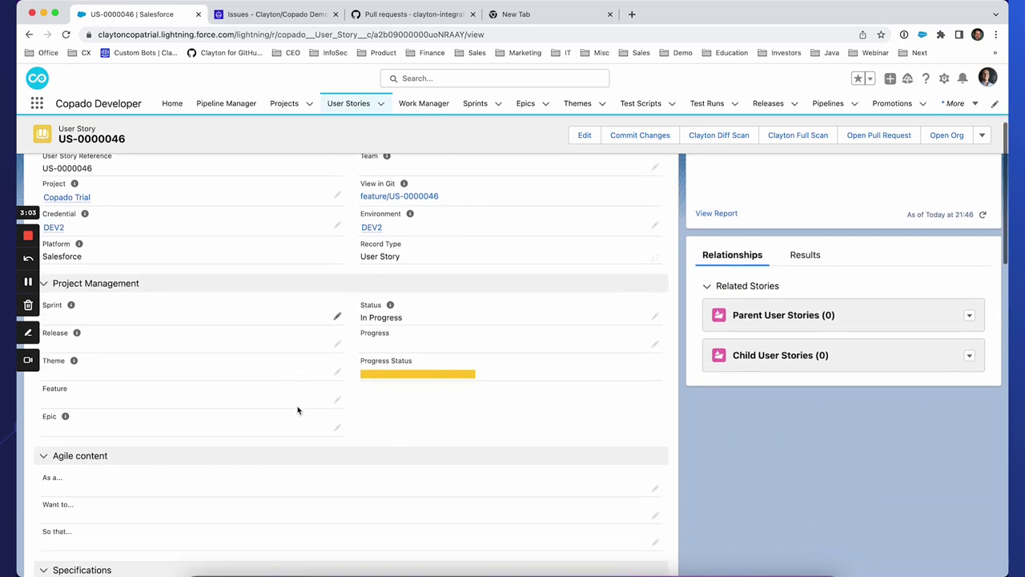
scroll(242, 419, "down", 2)
scroll(241, 419, "up", 5)
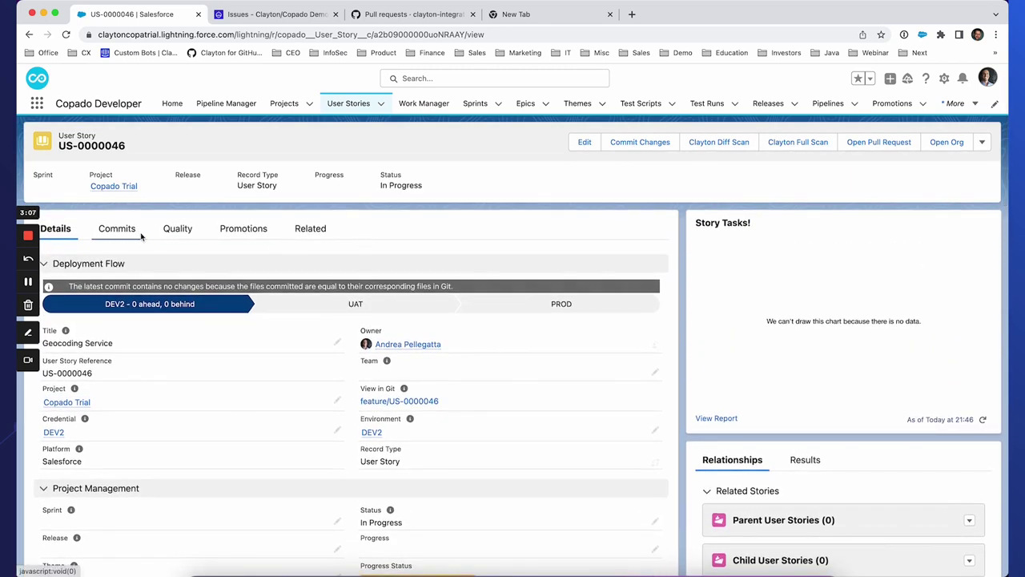
left_click(301, 236)
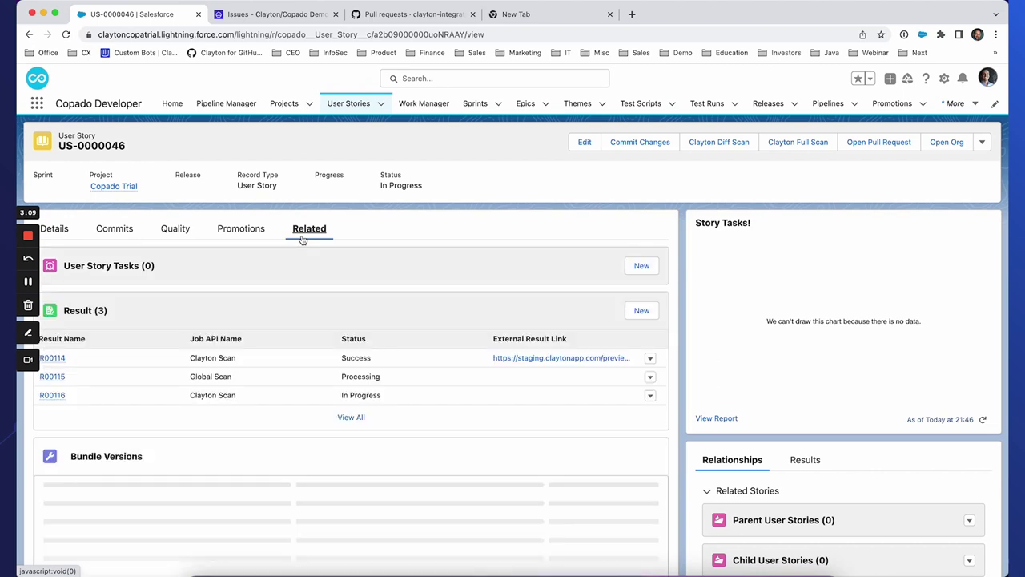
scroll(352, 404, "down", 1)
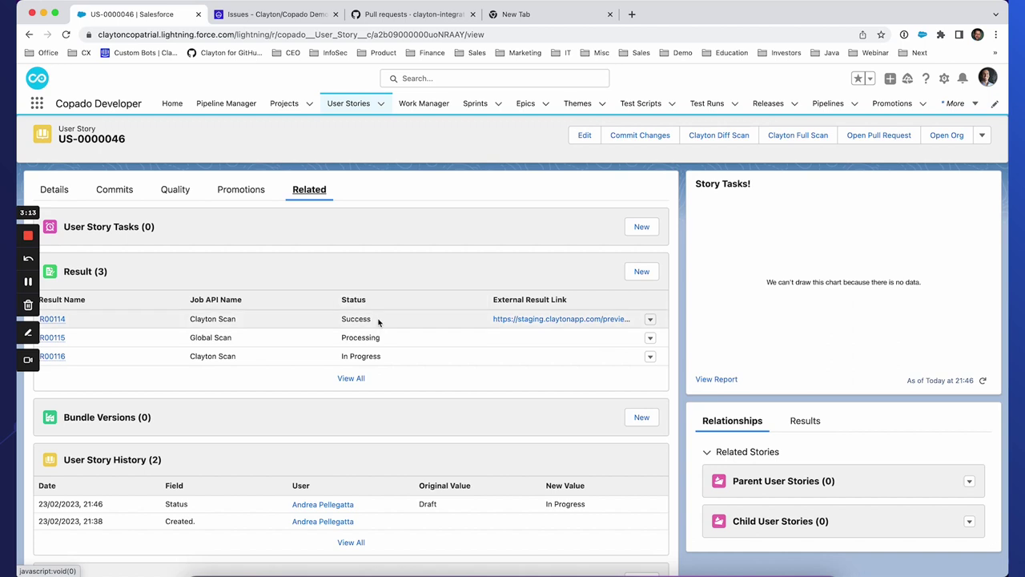
scroll(304, 414, "down", 1)
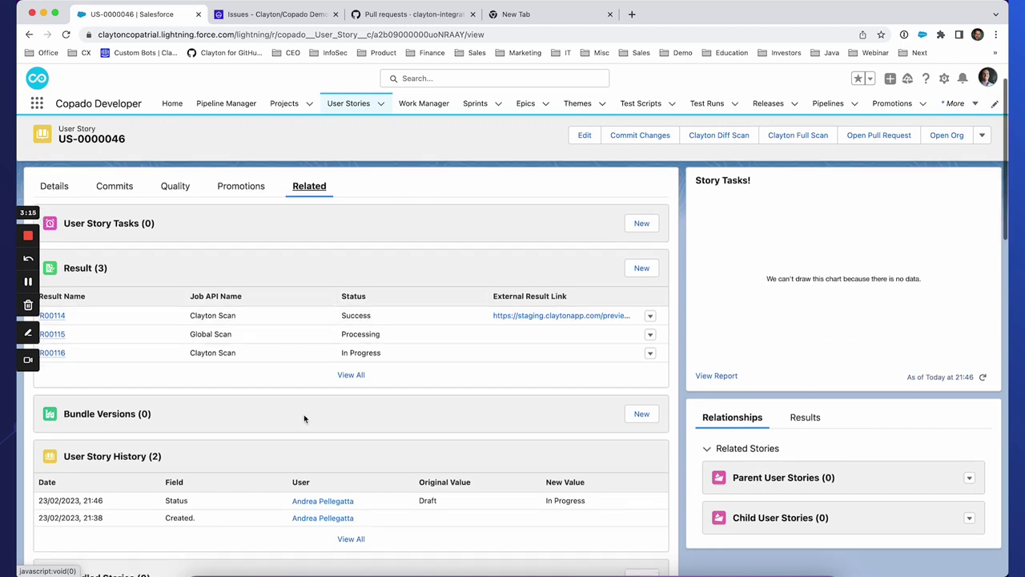
scroll(303, 414, "down", 1)
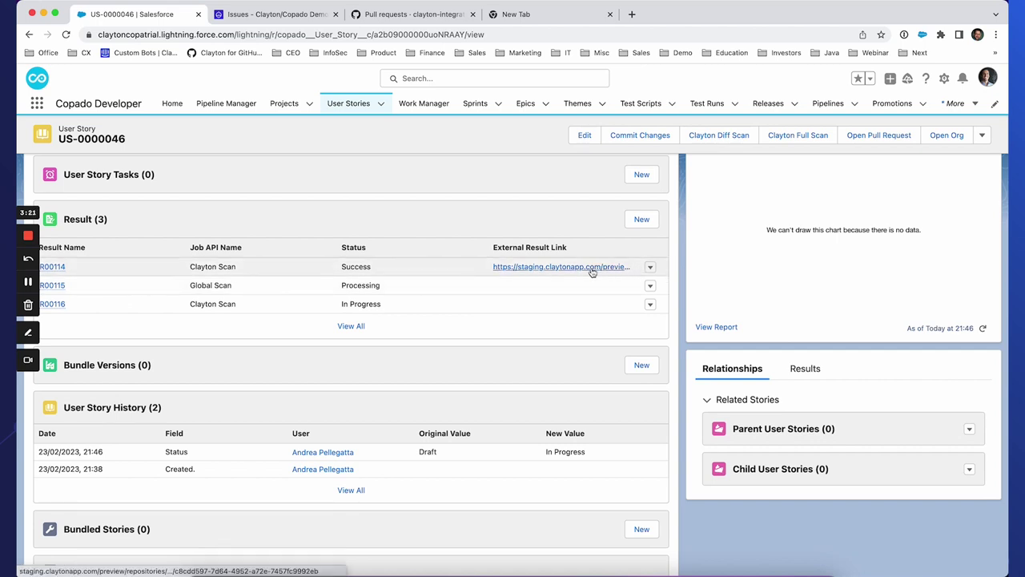
scroll(355, 401, "down", 1)
scroll(355, 401, "up", 3)
Step: Open scan result R00114, follow its external result link to the Clayton diff report, and return to the result record
left_click(51, 305)
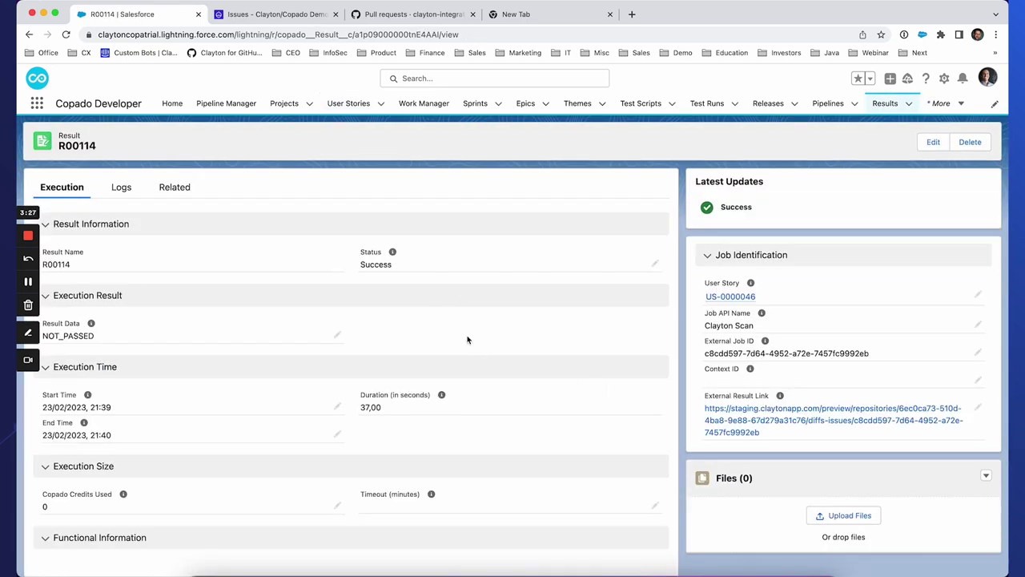
scroll(304, 393, "up", 1)
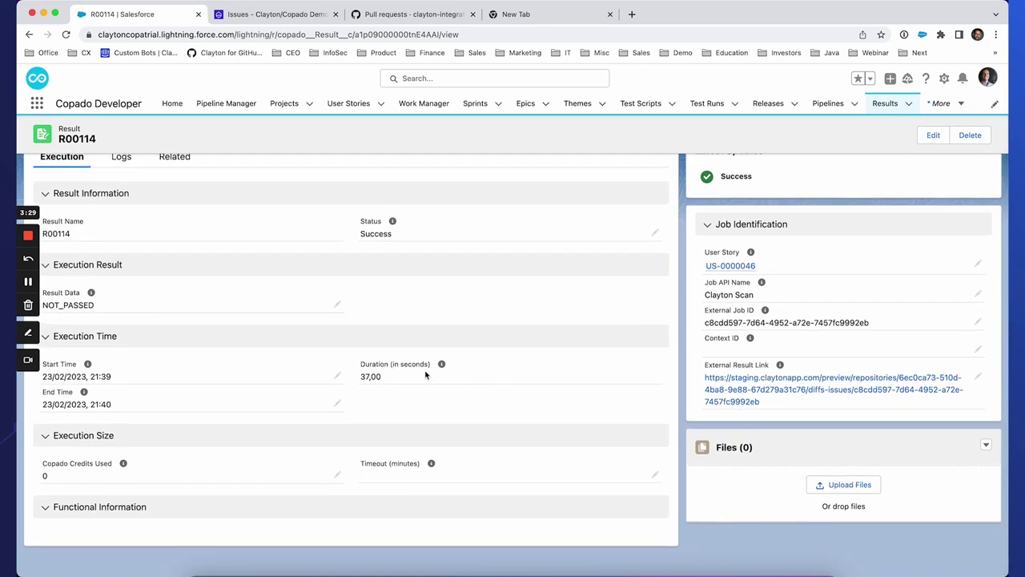
left_click(733, 394)
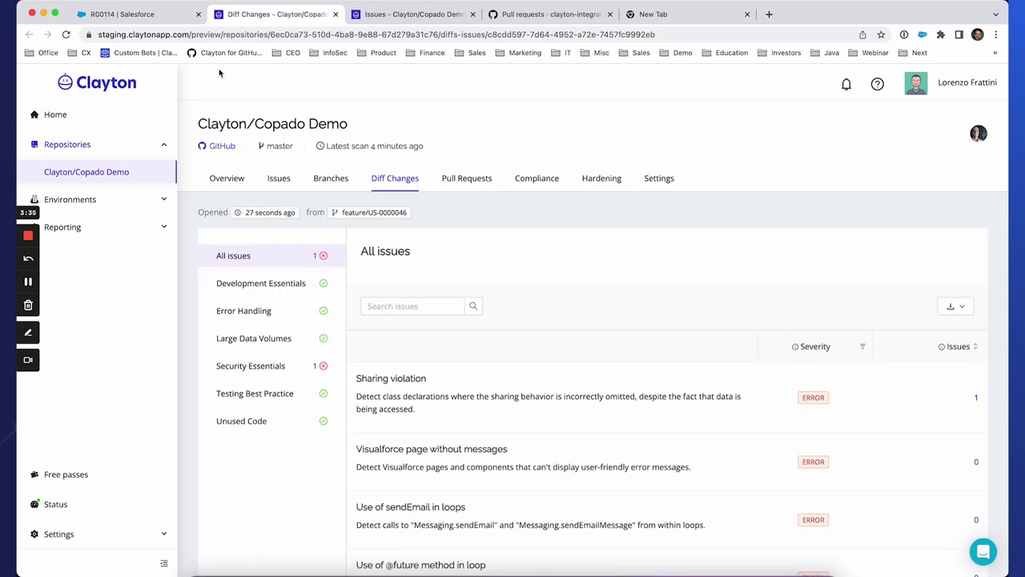
left_click(153, 16)
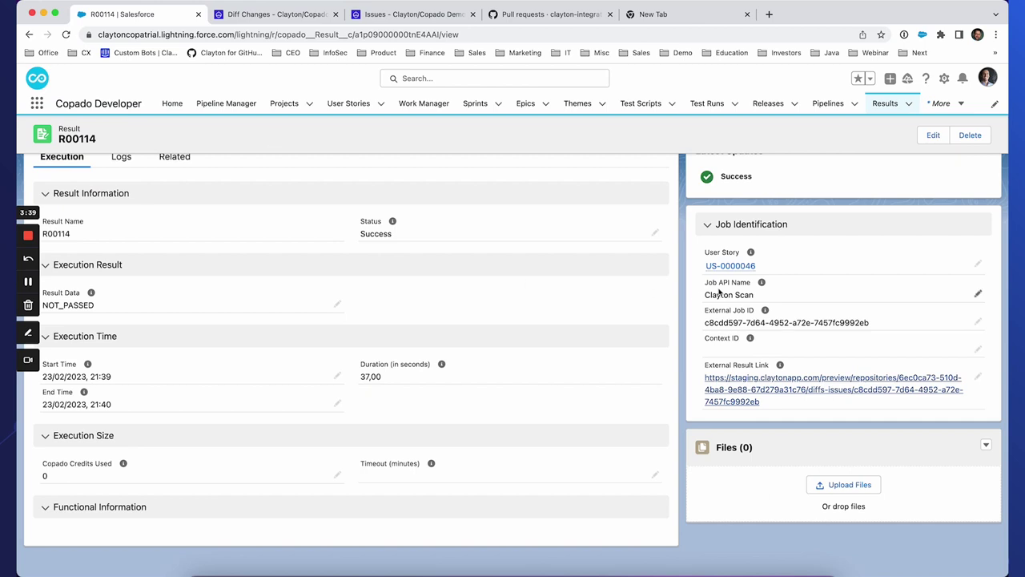
scroll(529, 272, "up", 1)
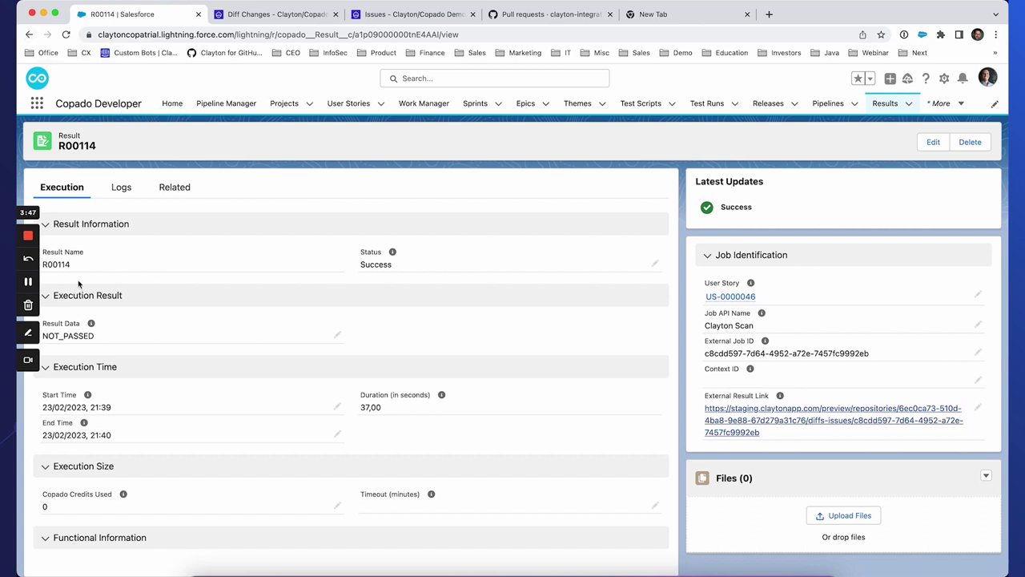
Step: Go back to the user story, view the violations in static code analysis result SCA-00067, and return to the story
left_click(28, 35)
scroll(217, 358, "down", 5)
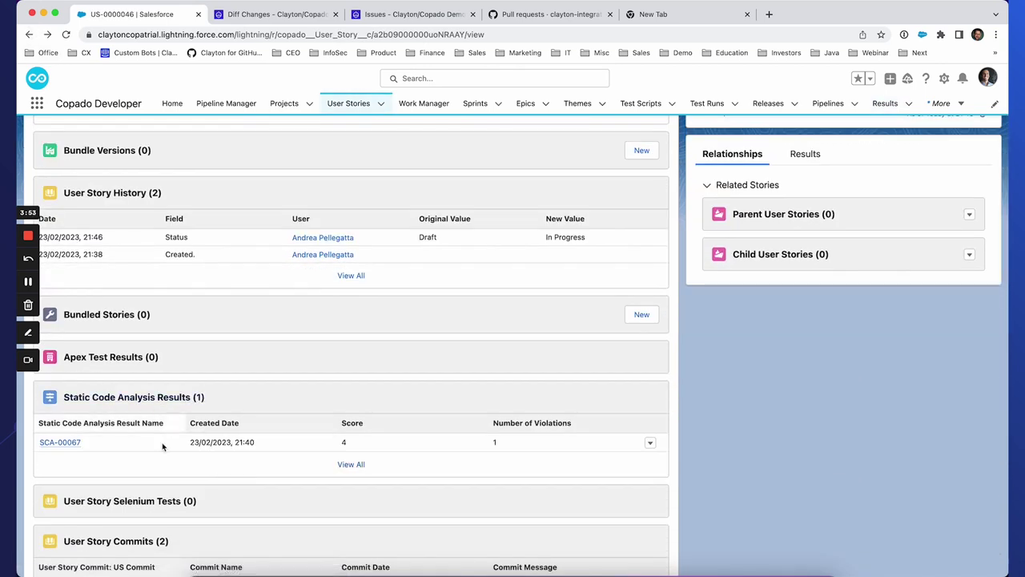
left_click(66, 442)
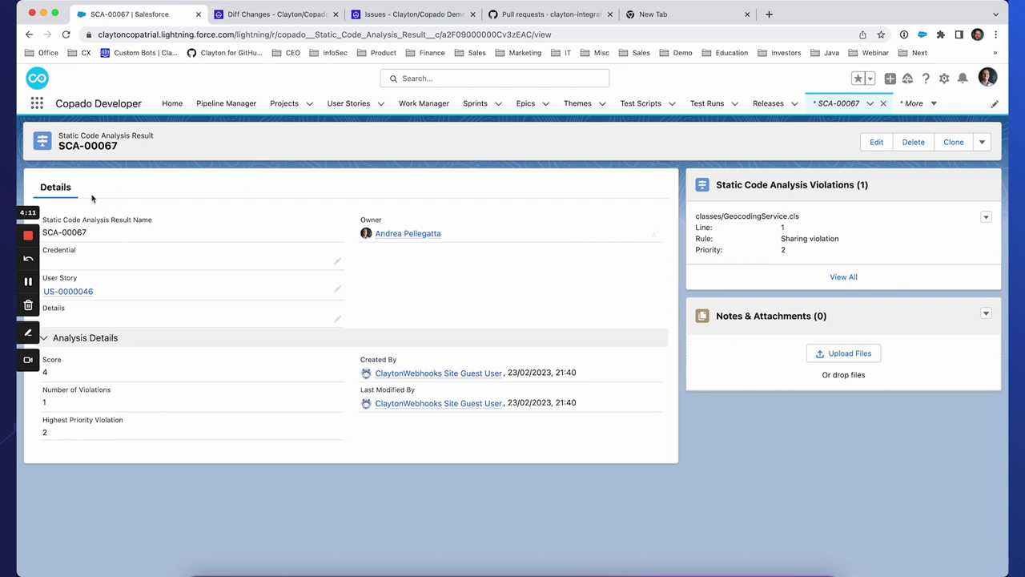
left_click(29, 35)
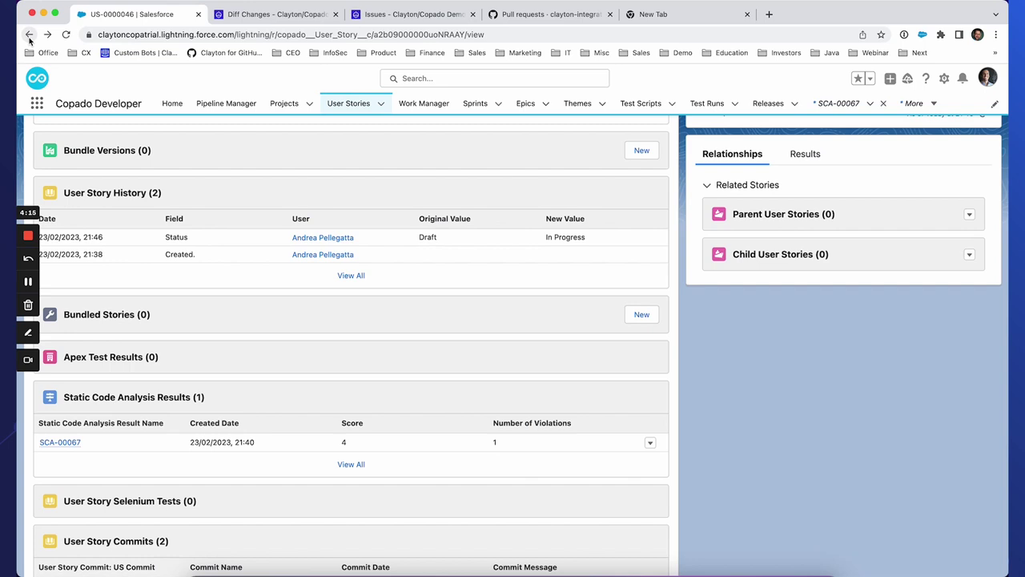
Step: Check Clayton's diff changes report for feature/US-0000046 and return to the user story record in Salesforce
scroll(239, 209, "up", 8)
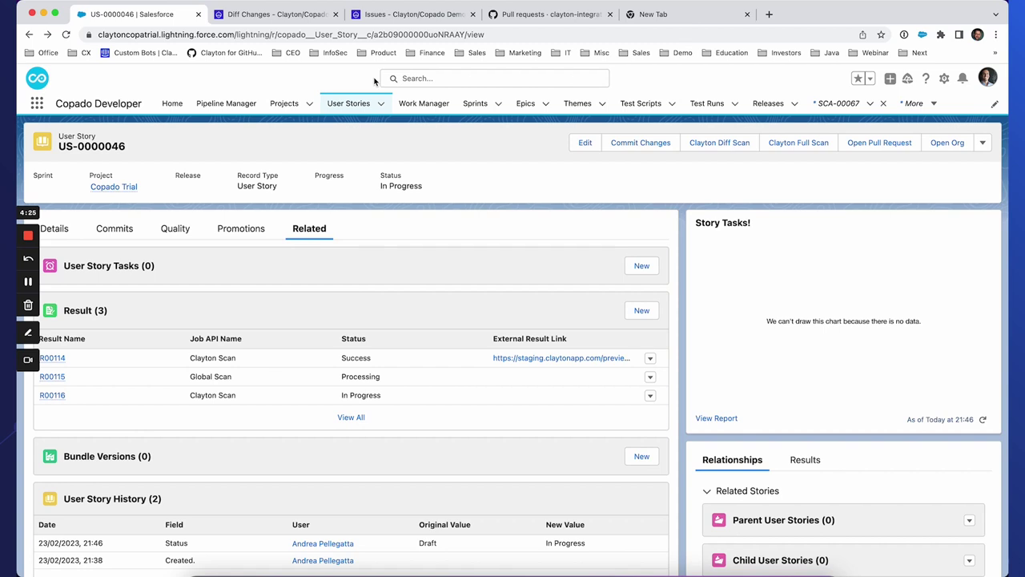
left_click(302, 14)
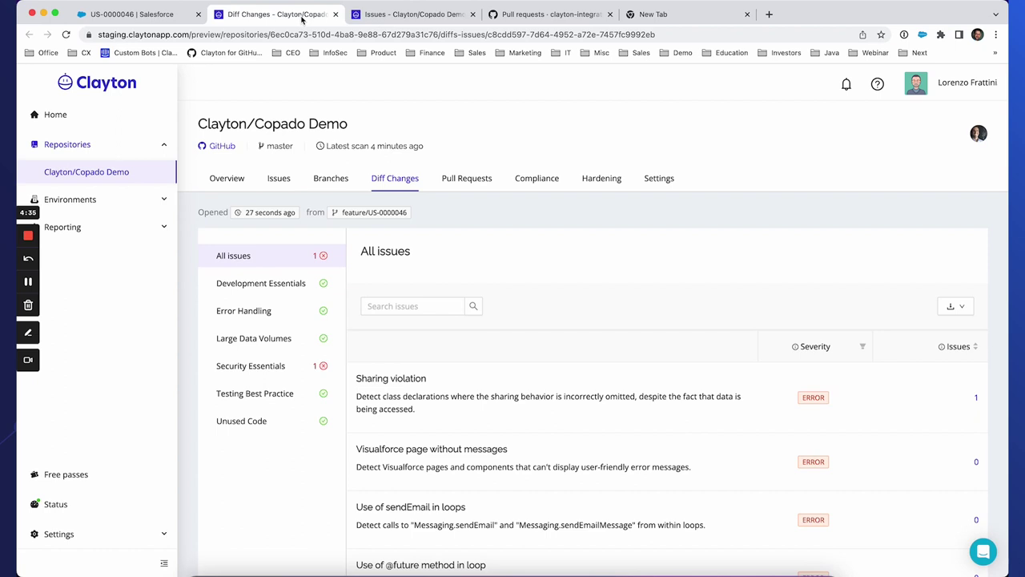
left_click(174, 16)
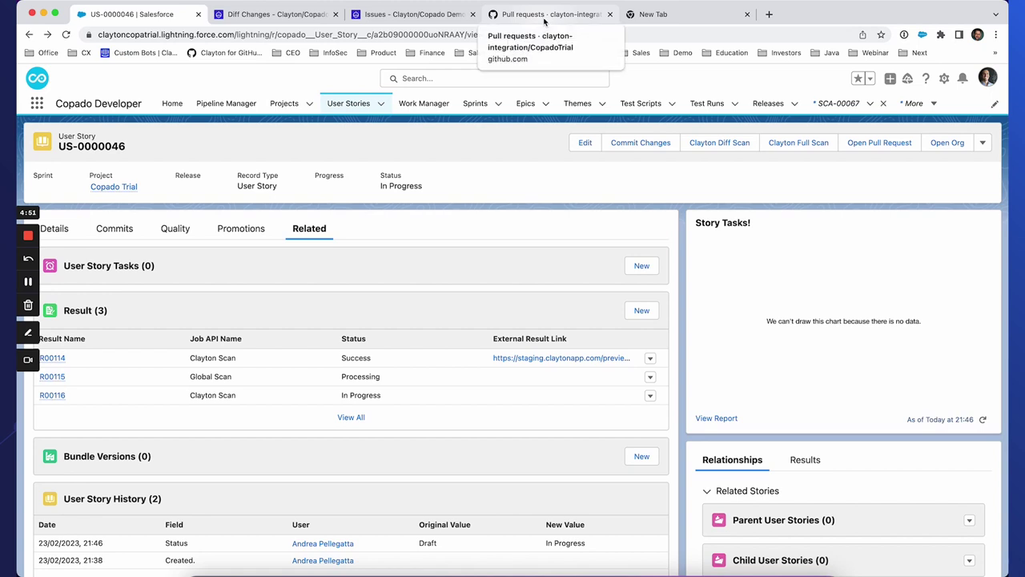
Step: Switch to GitHub, open the "Sharing violation" fix pull request #49, and examine the inherited sharing change with the GeocodingService.cls code below it expanded
left_click(525, 15)
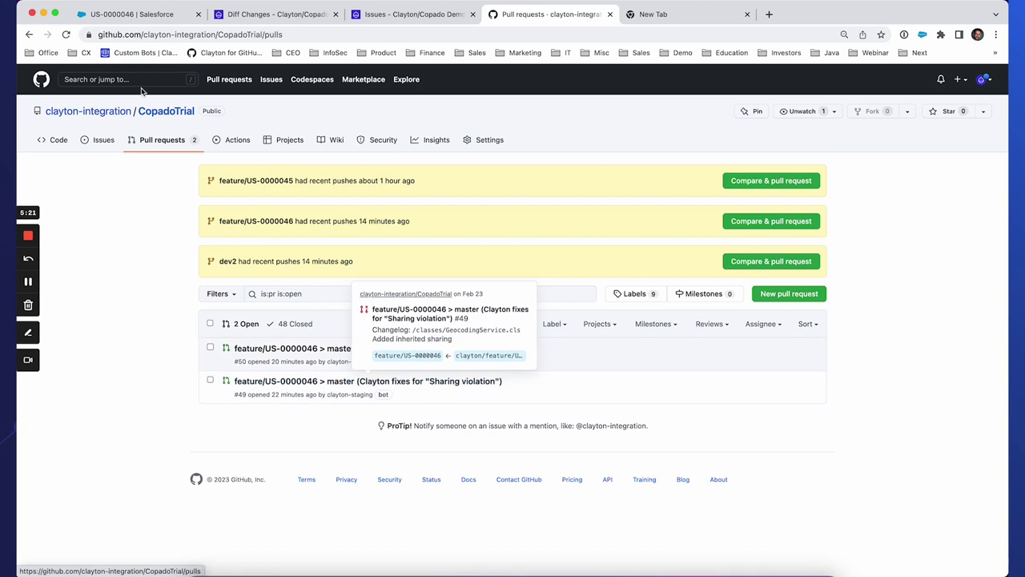
mouse_move(320, 383)
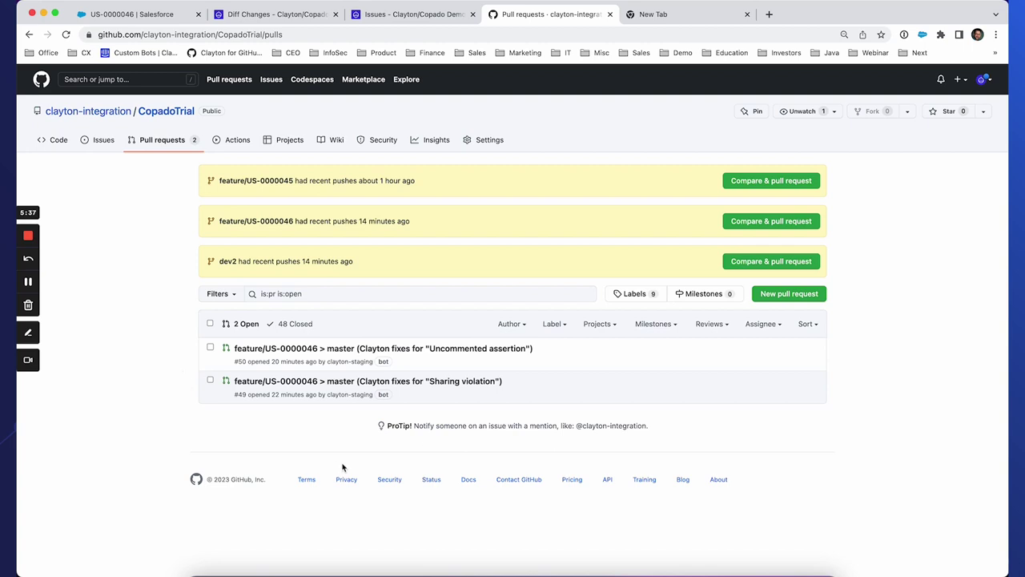
left_click(432, 383)
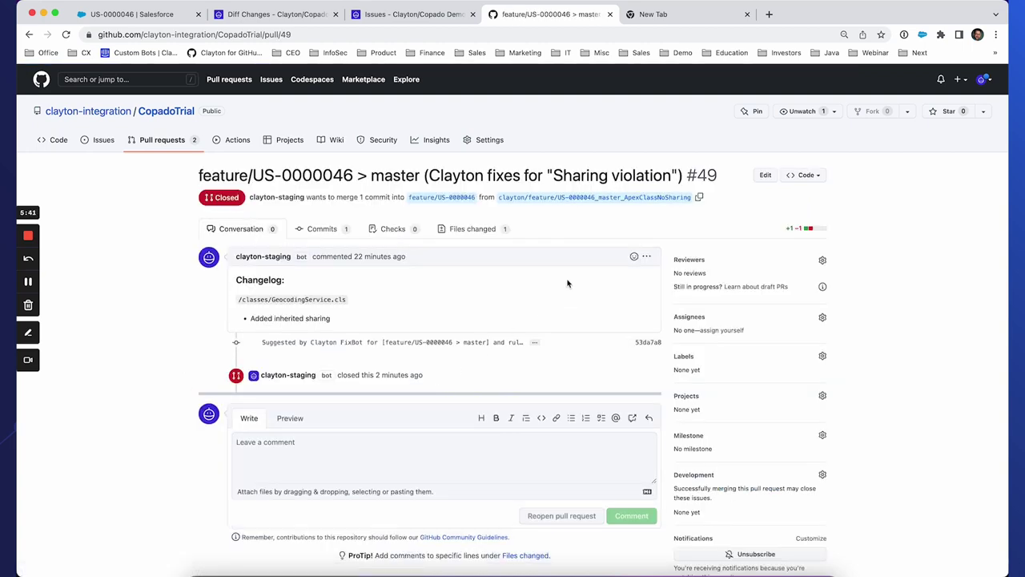
left_click(479, 234)
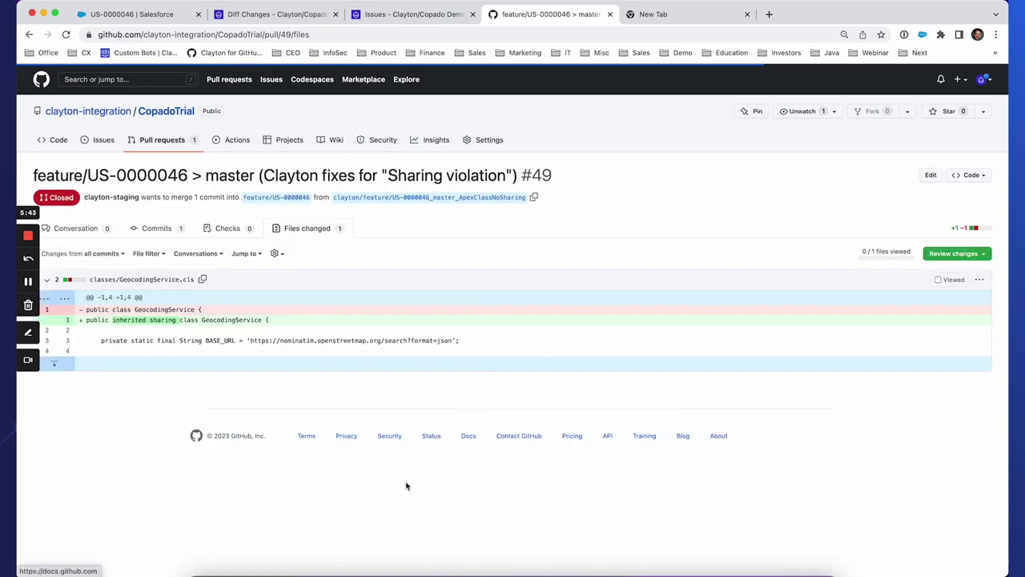
left_click(156, 368)
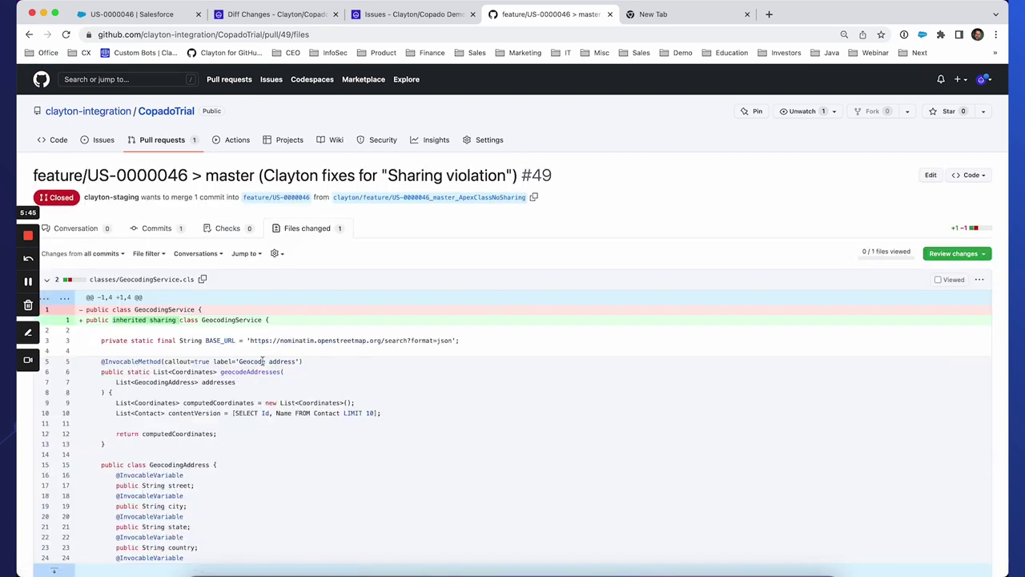
scroll(224, 401, "down", 1)
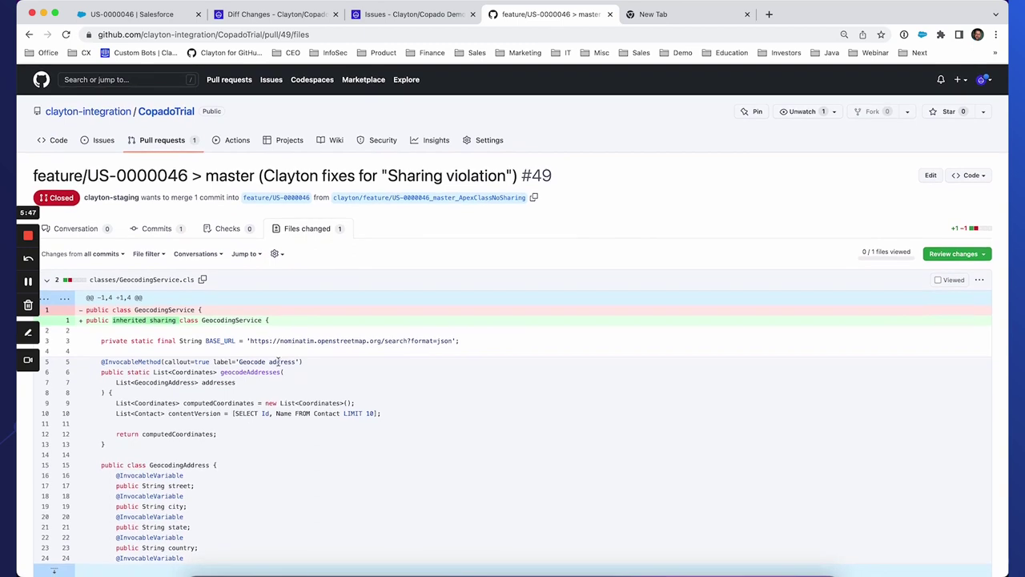
left_click_drag(112, 320, 175, 319)
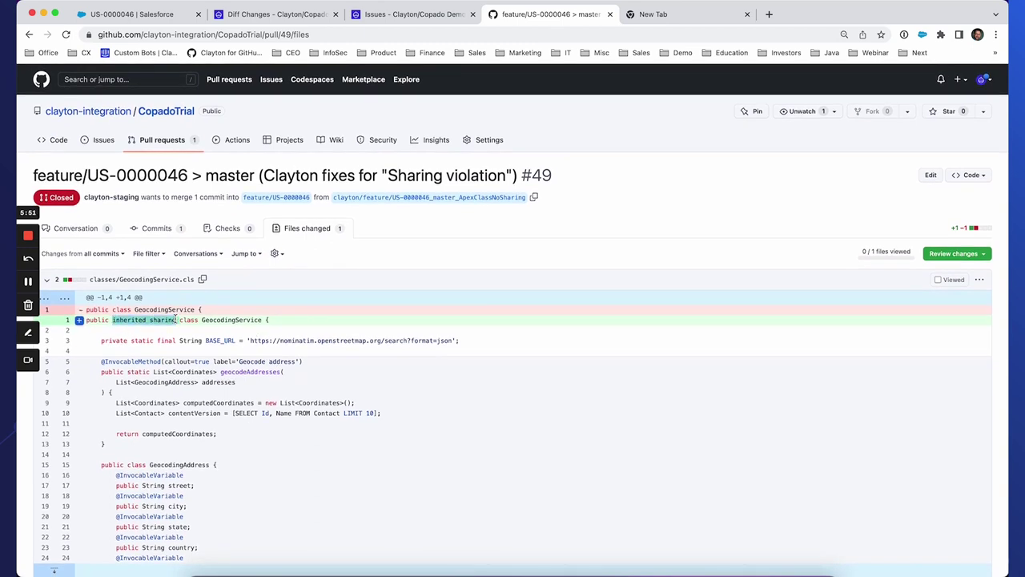
Step: Open the "Uncommented assertion" fix pull request #52 from the pull request list and examine the assertion messages added in GeocodingServiceTest.cls
left_click(162, 141)
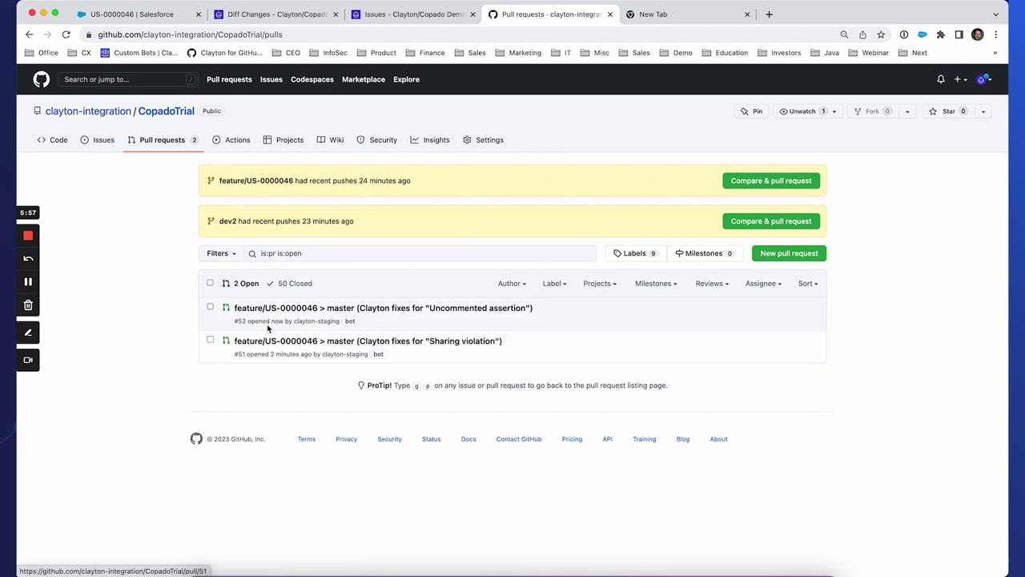
left_click(339, 309)
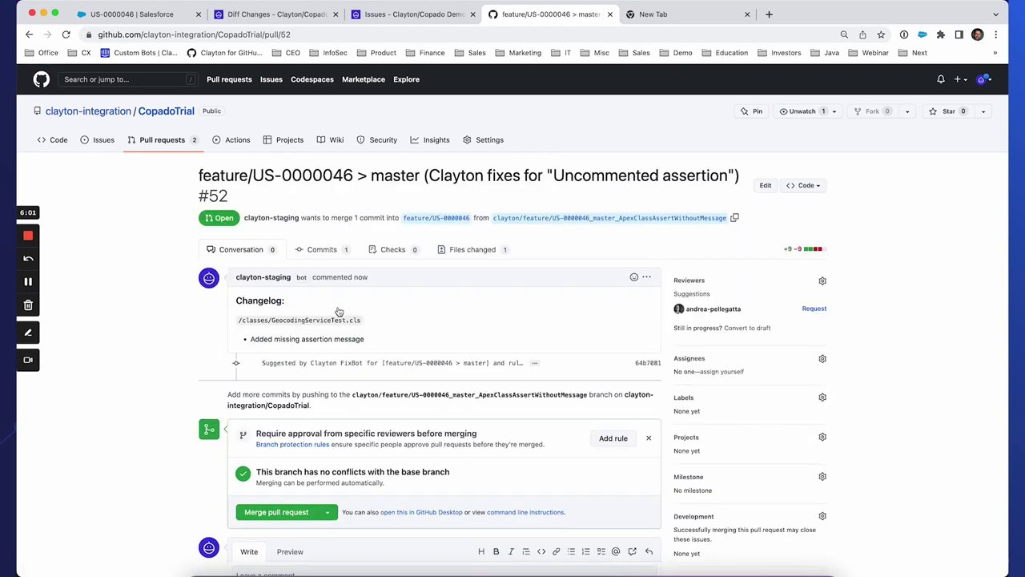
left_click(488, 262)
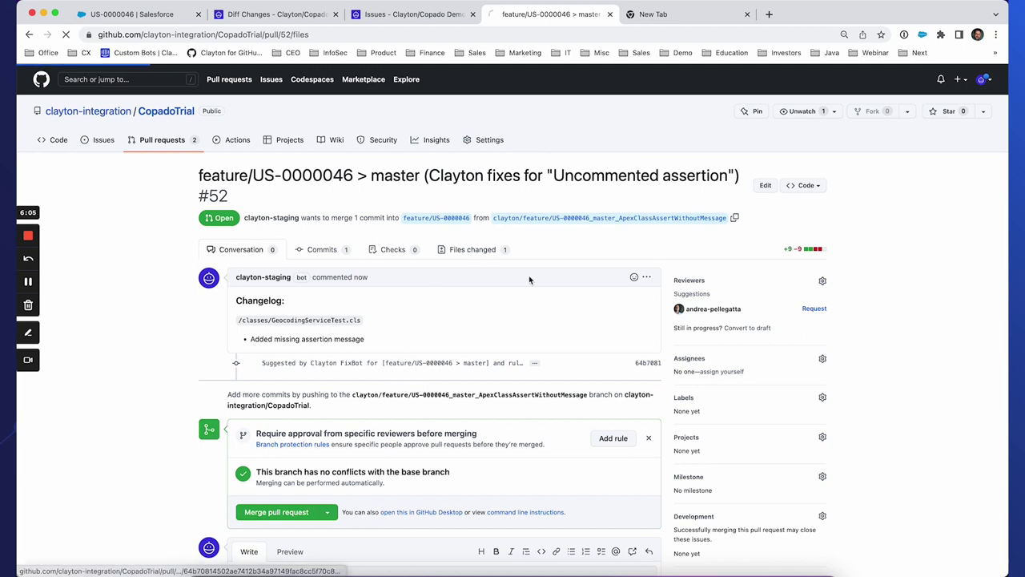
scroll(375, 349, "down", 1)
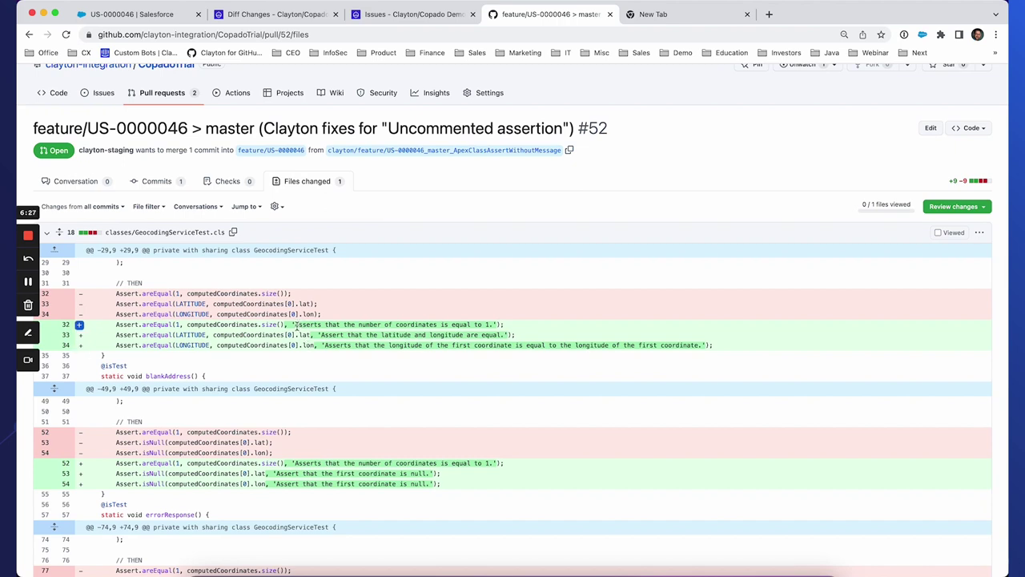
left_click_drag(296, 329, 495, 324)
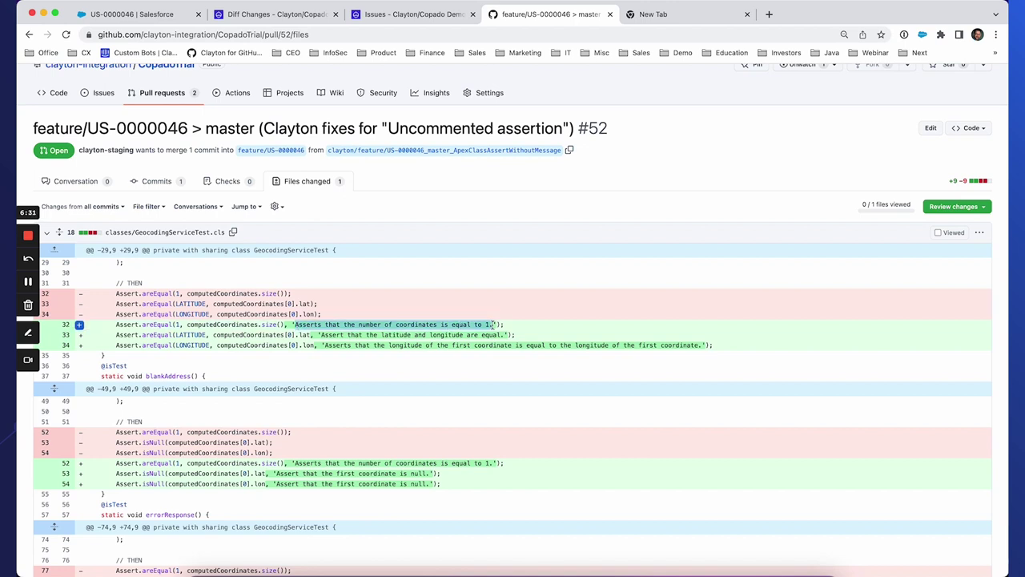
left_click(493, 325)
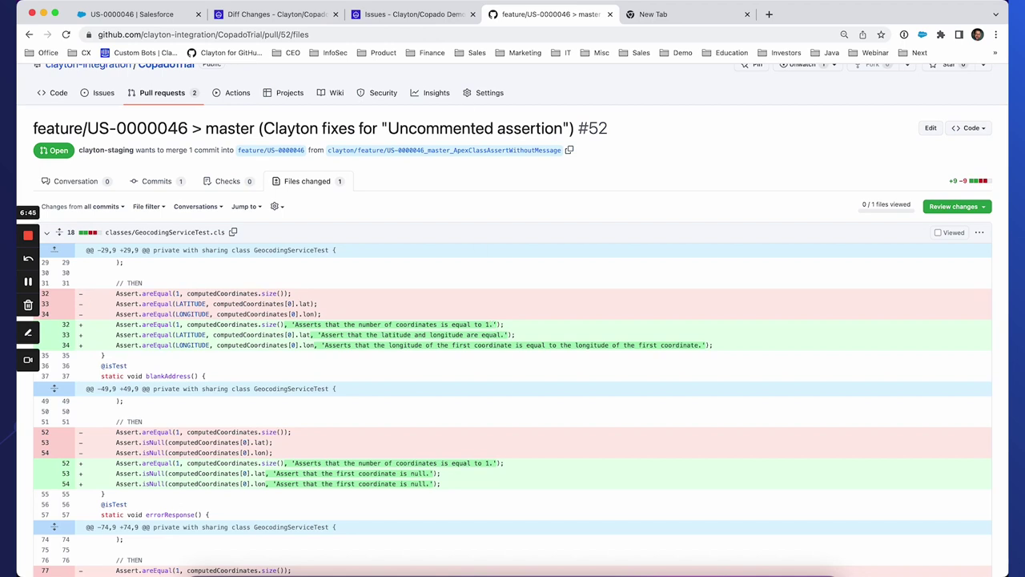
Step: Open the CopadoTrial repository's code page, then switch back to Salesforce and show the details of user story US-0000046
left_click(54, 93)
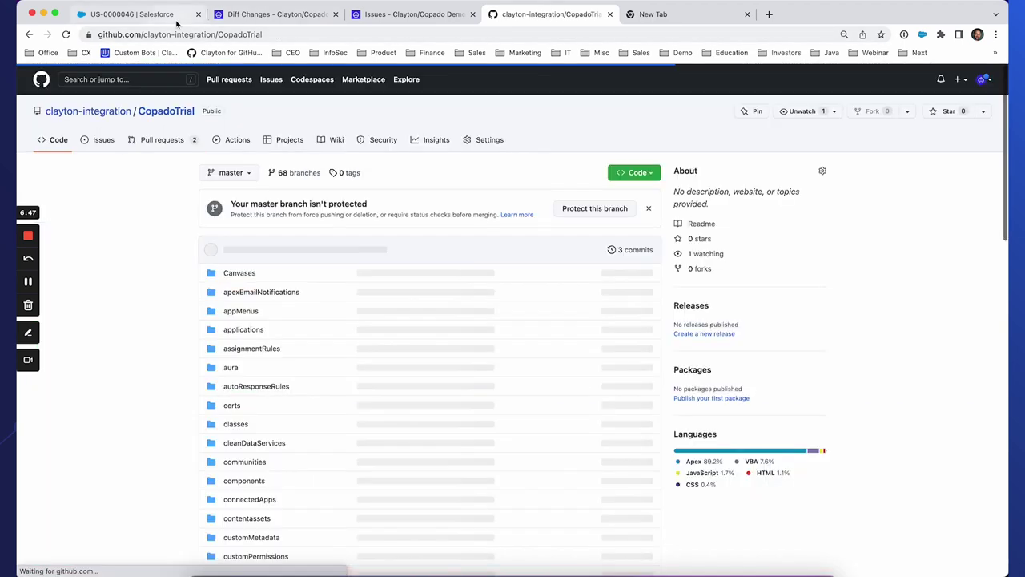
left_click(176, 21)
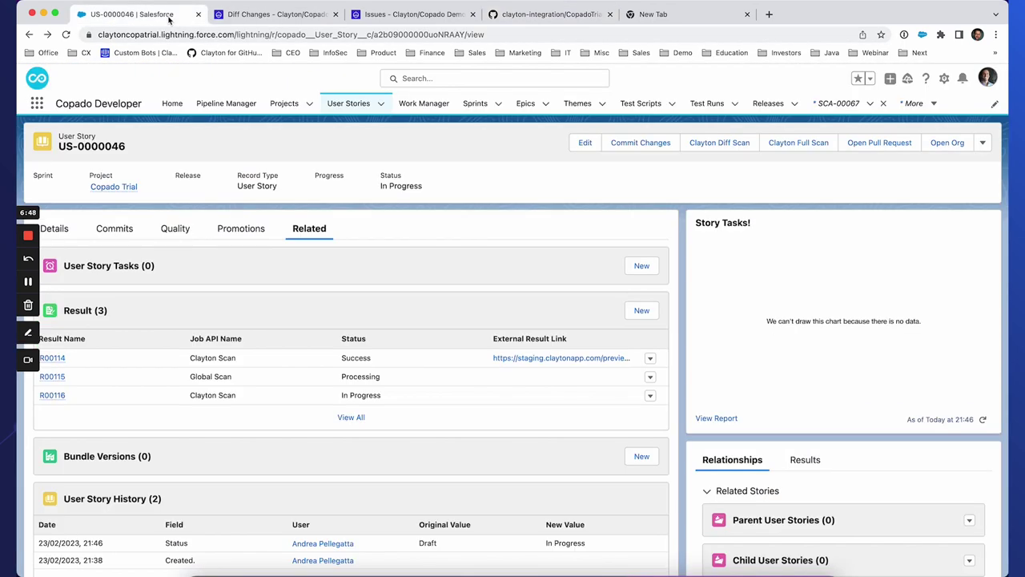
left_click(58, 229)
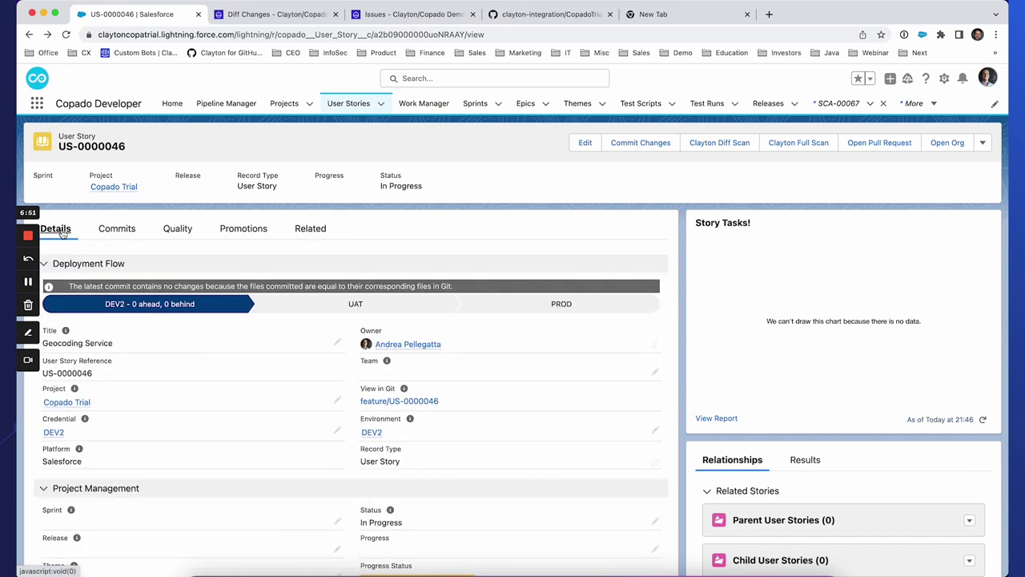